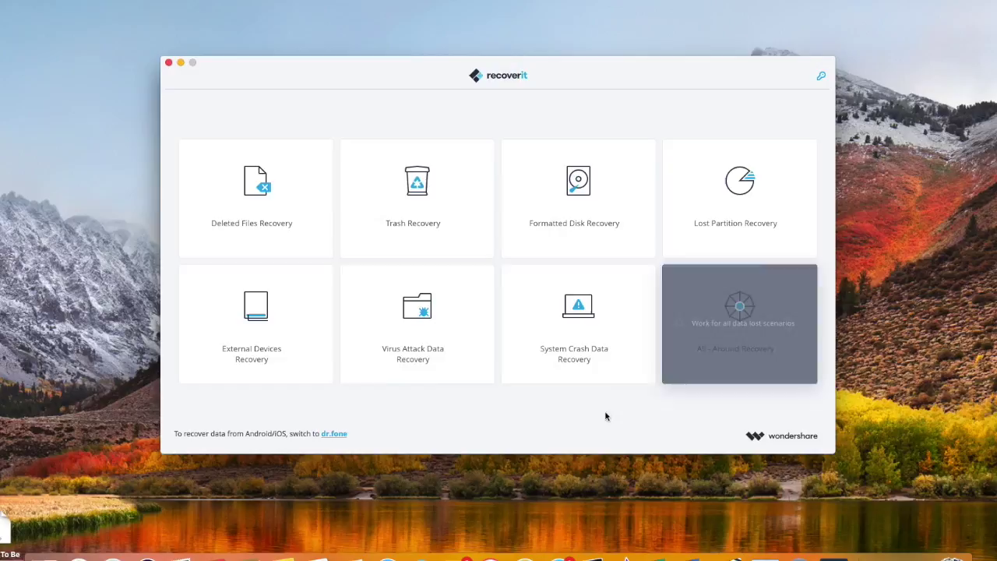
Scan the Emptied Trash, dismiss the completion notice, and tick the Trash(1) folder (1 file, 12.17 GB).
click(437, 223)
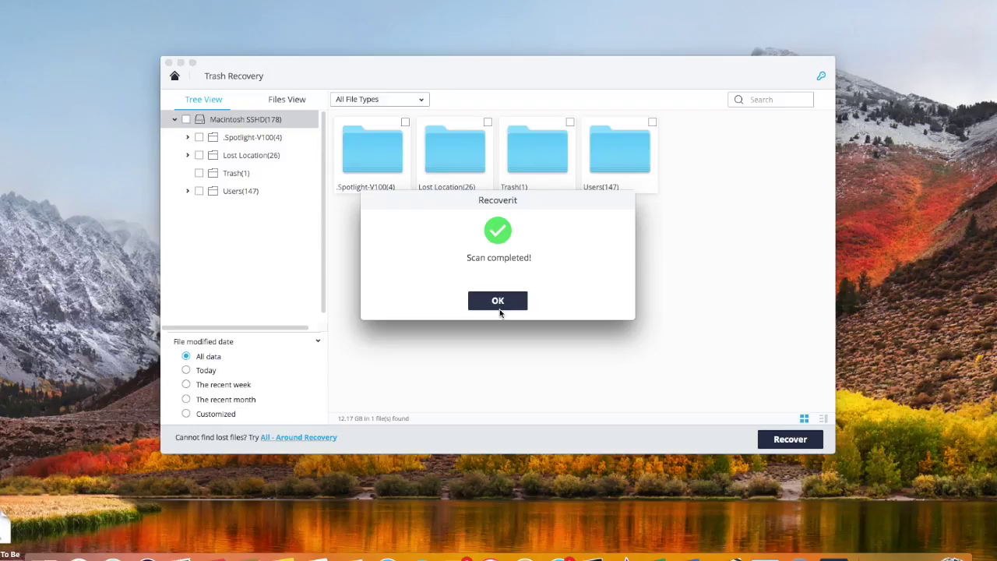
click(498, 303)
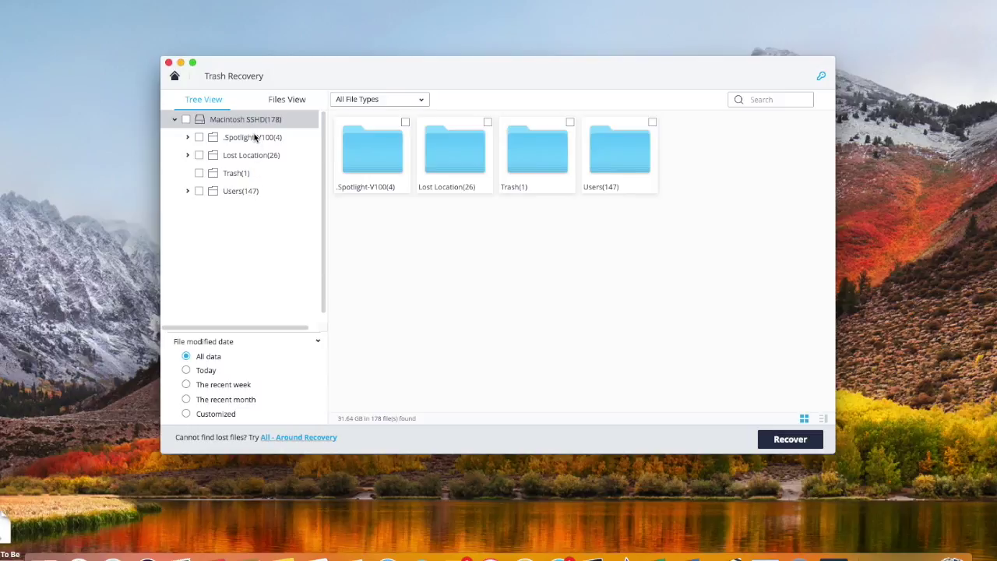
click(570, 123)
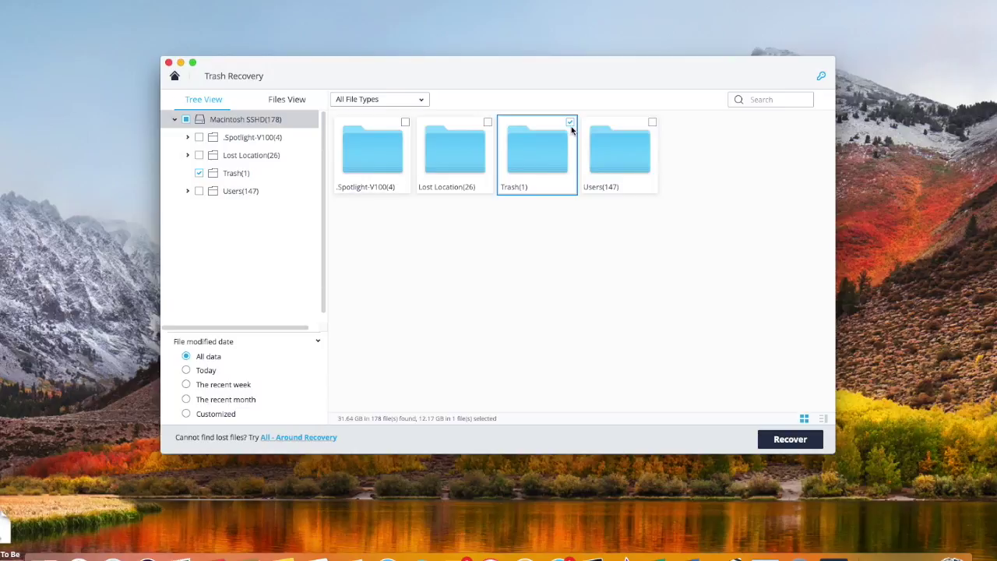
Recover the marked Trash folder to the Desktop as a new folder named 'trash'.
click(806, 441)
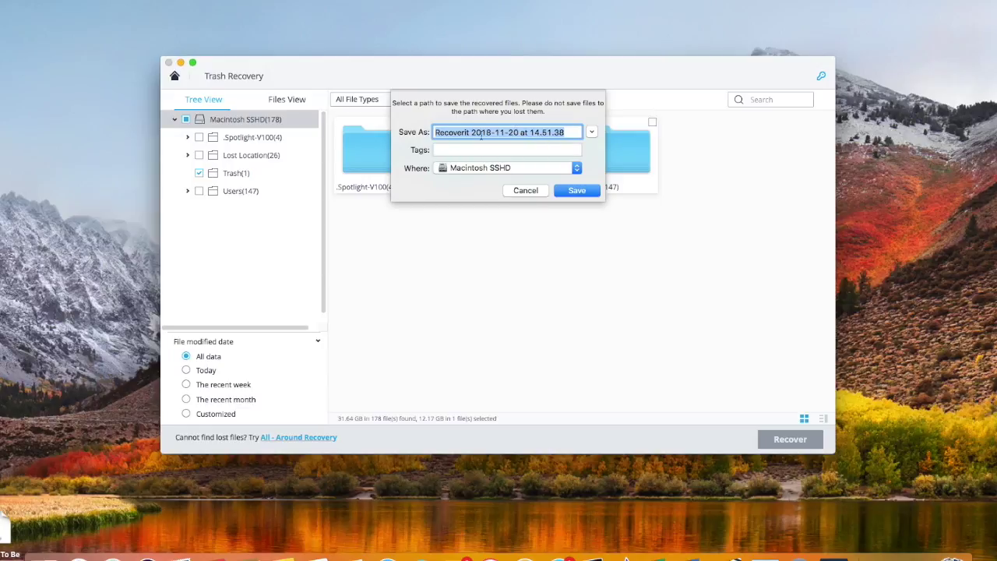
click(528, 166)
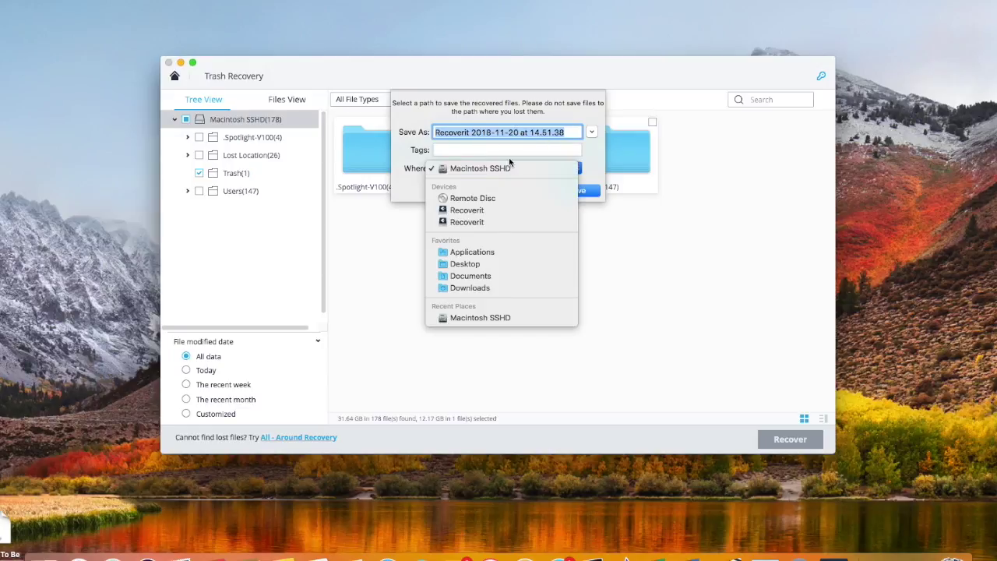
click(498, 269)
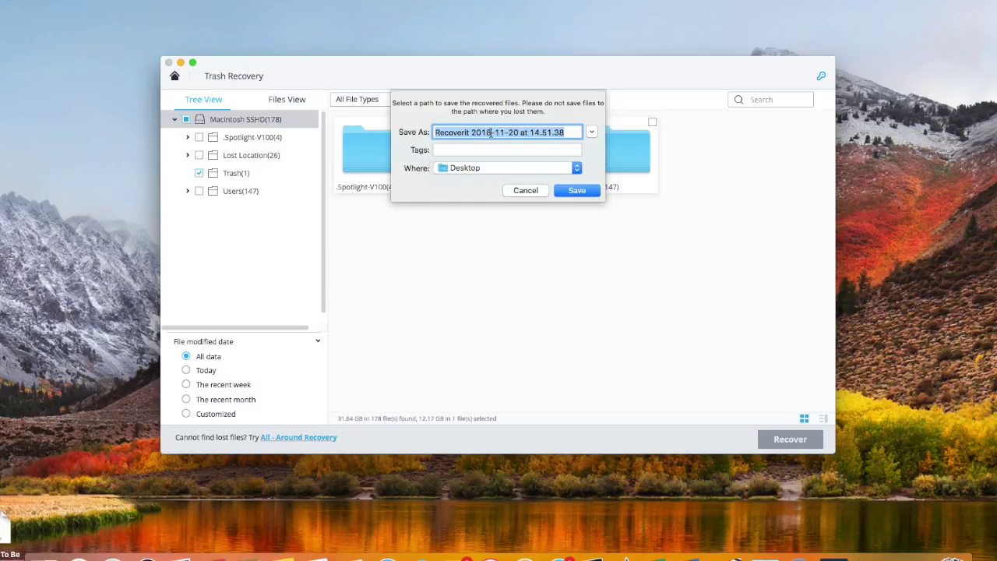
text(tras)
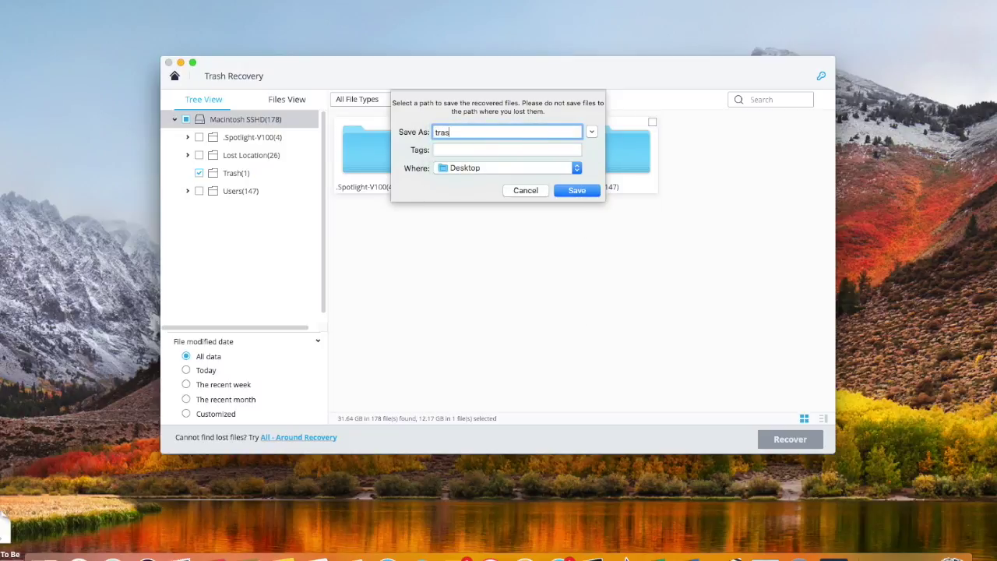
text(h)
click(577, 195)
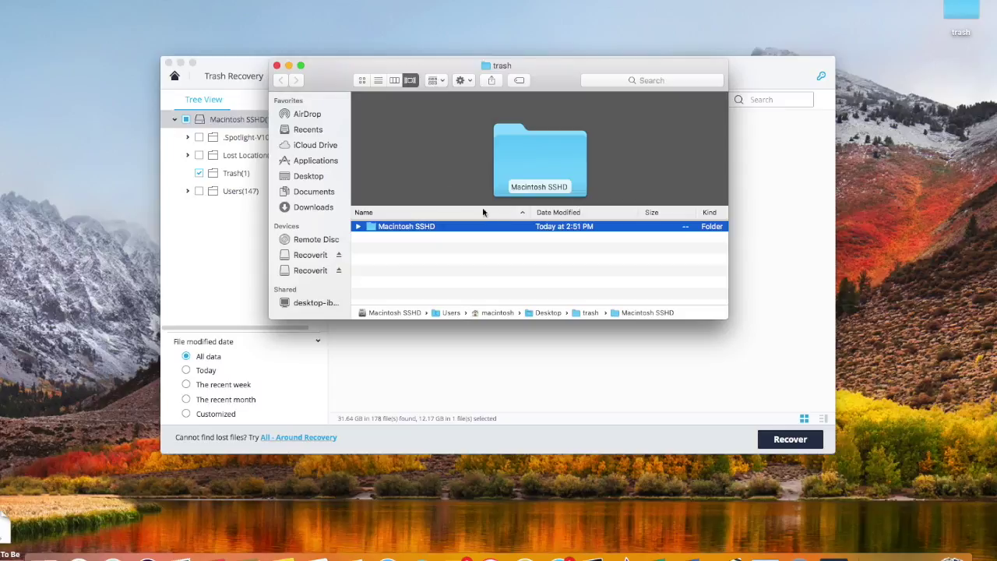
Expand Macintosh SSHD > Trash in the recovered folder and extract Videos To Be Edited.zip.
click(359, 227)
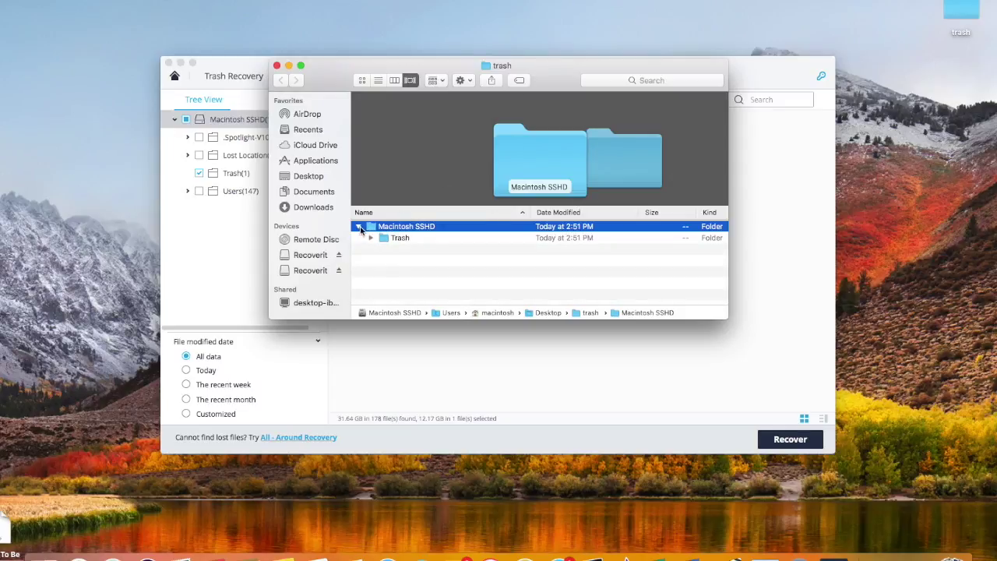
click(394, 240)
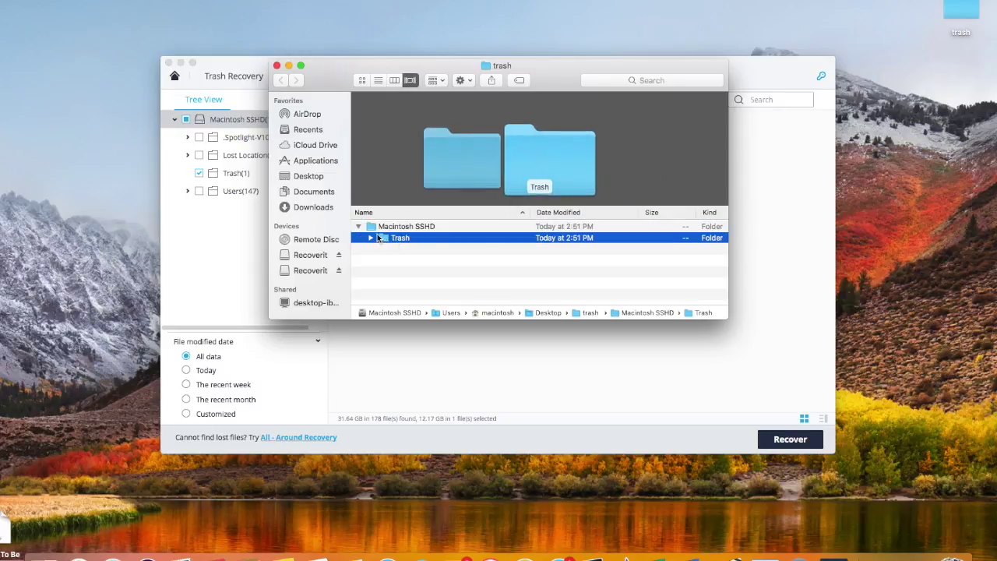
click(370, 238)
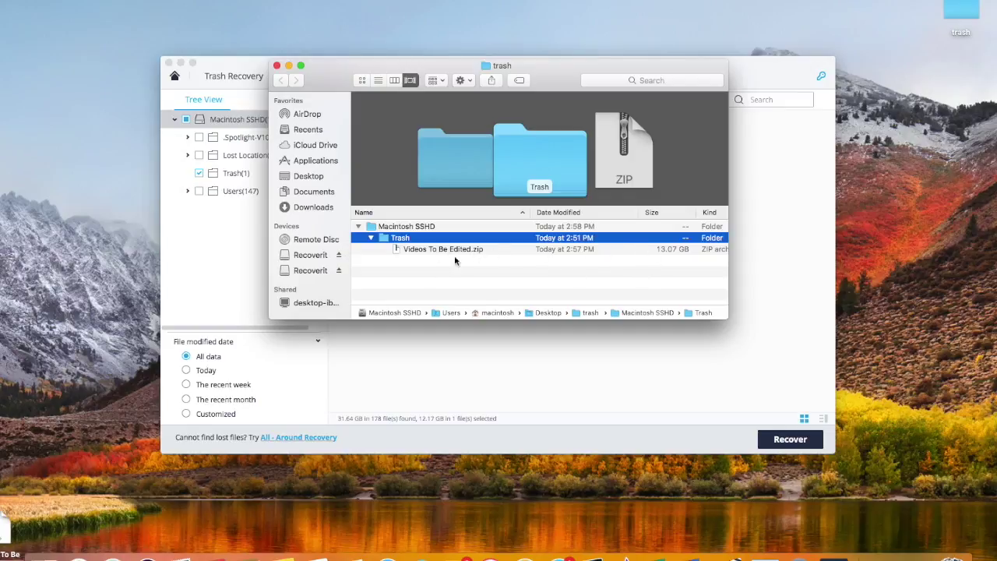
double_click(538, 249)
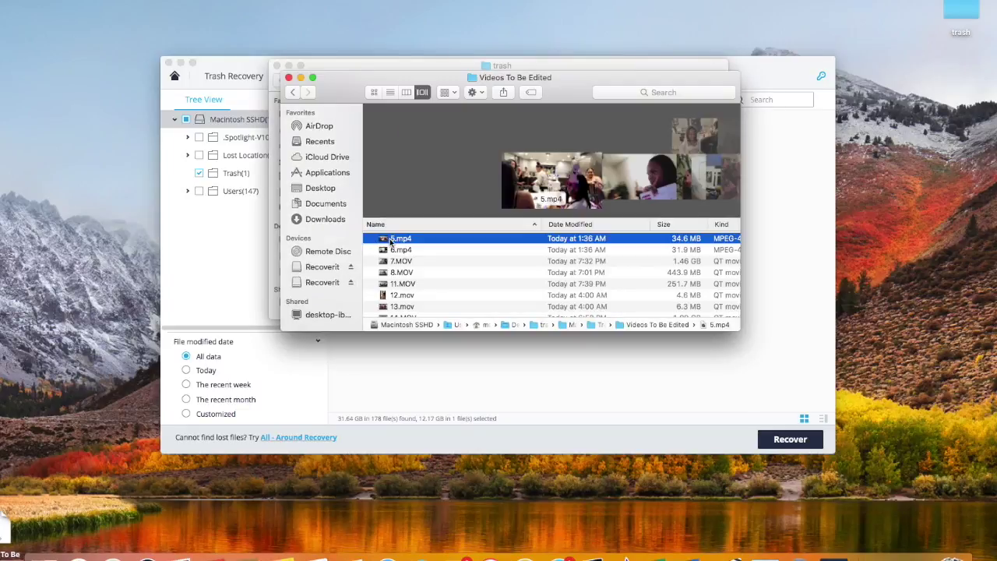
Browse up and down through the extracted video clips in Cover Flow.
key(Down)
key(Down)
key(Down)
key(Down)
key(Down)
key(Down)
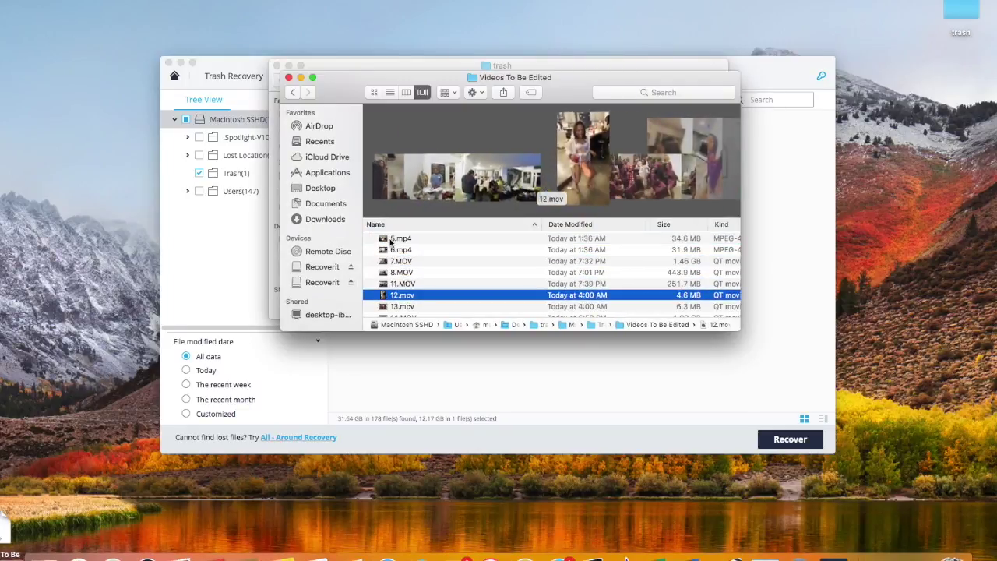
key(Down)
key(Down)
key(Down)
key(Down)
key(Down)
key(Down)
key(Up)
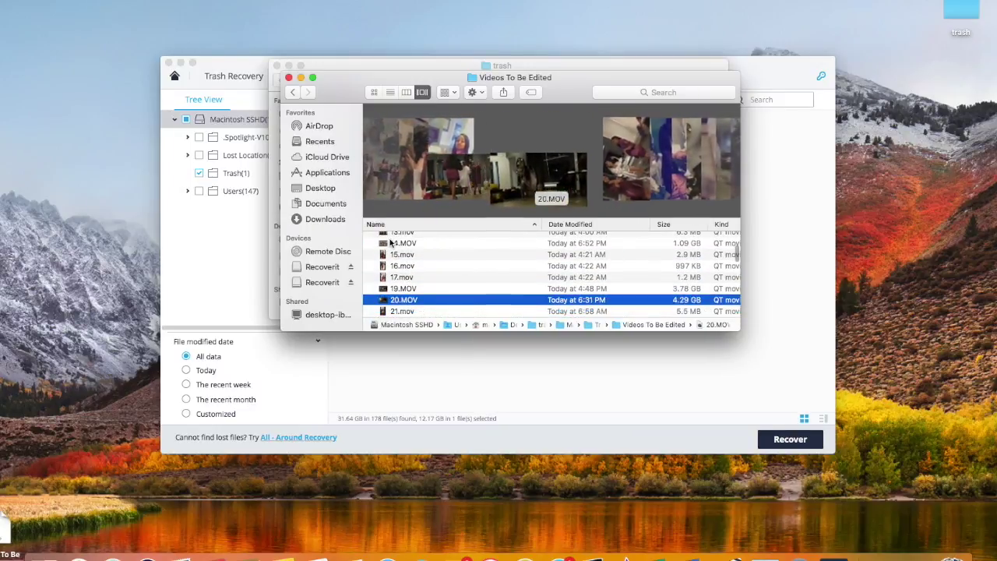
key(Up)
key(Up)
key(Up)
key(Up)
key(Up)
key(Up)
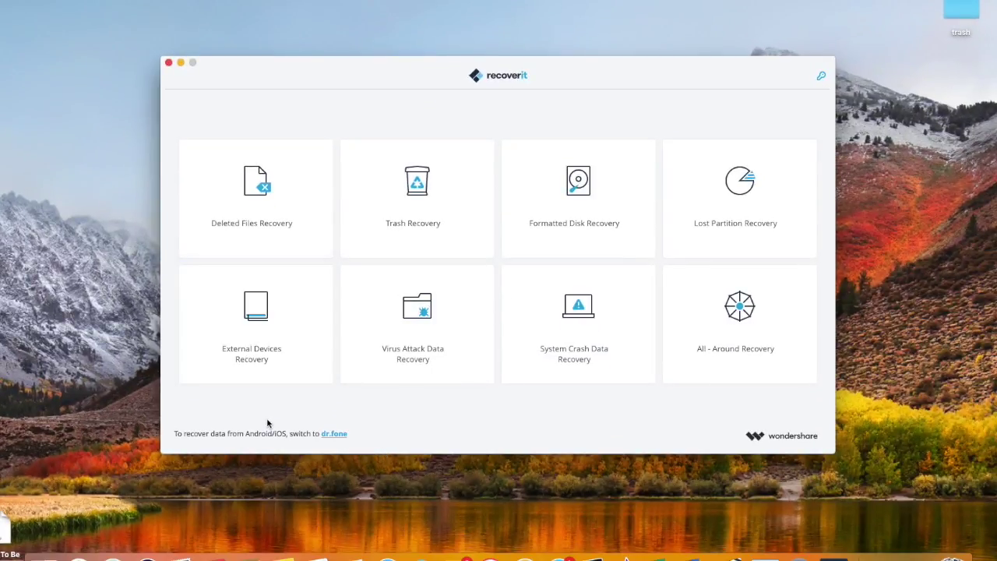
click(231, 364)
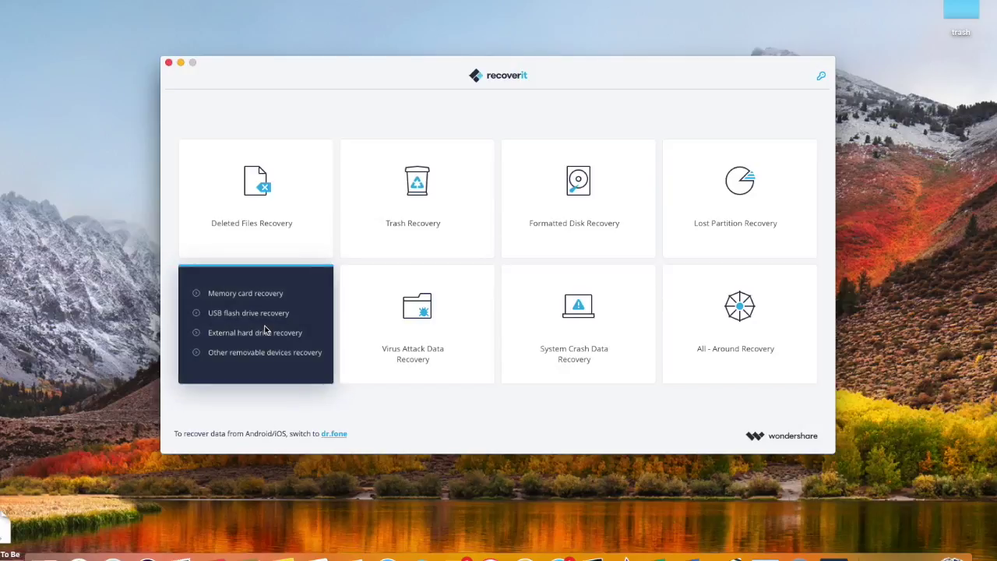
click(265, 332)
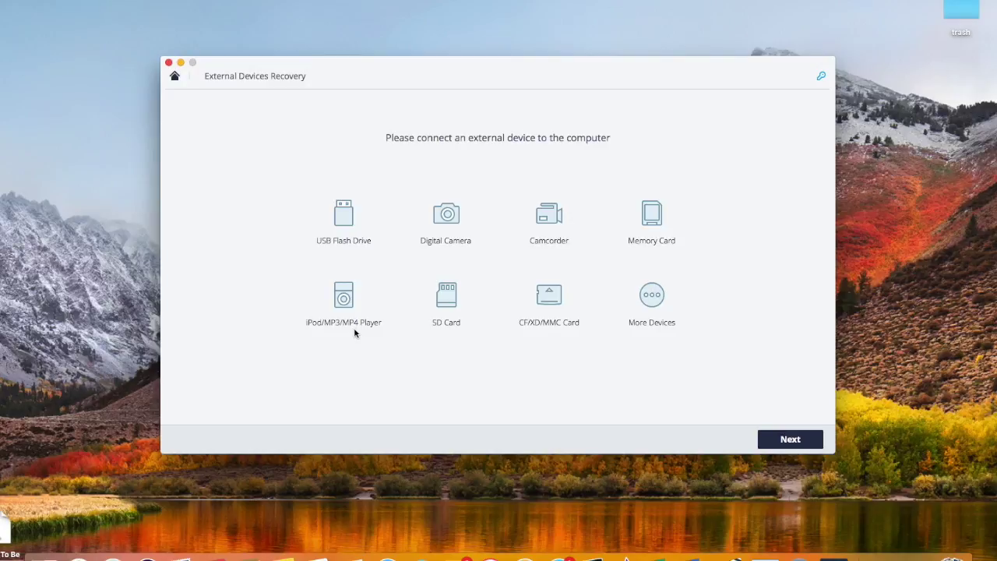
click(181, 80)
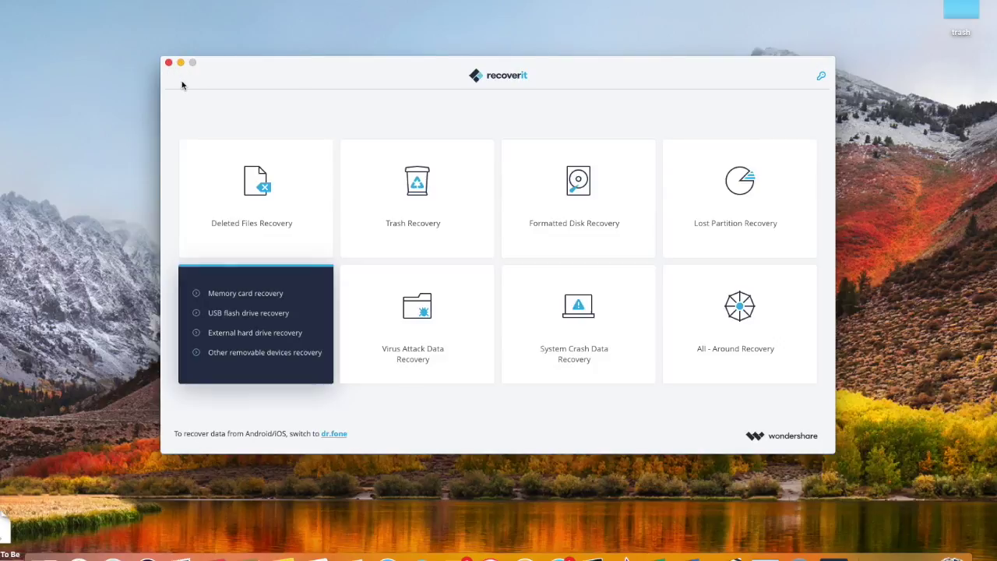